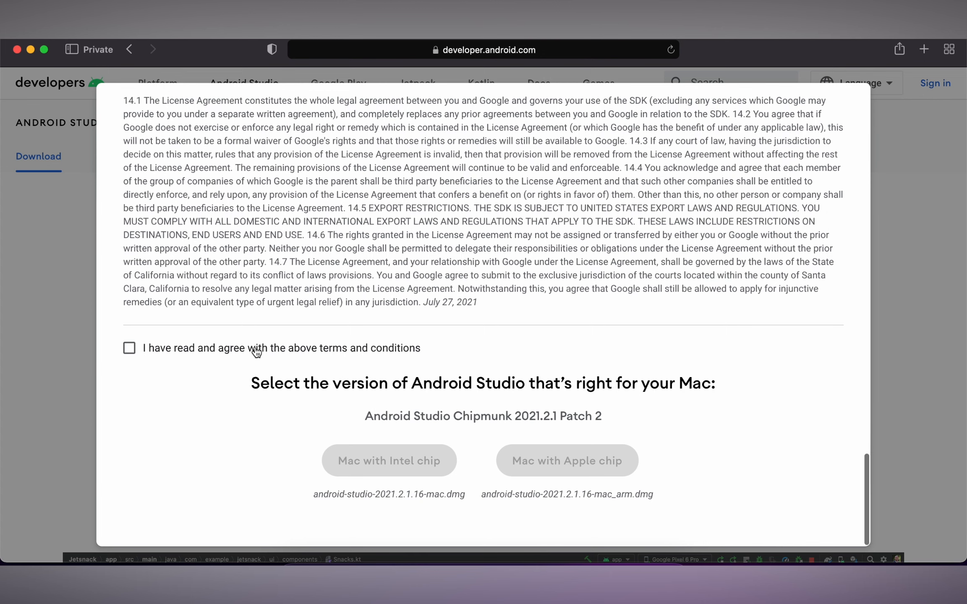
Step: Accept the license terms, download Android Studio for Mac with Apple chip, and show the download's progress
click(254, 349)
click(562, 466)
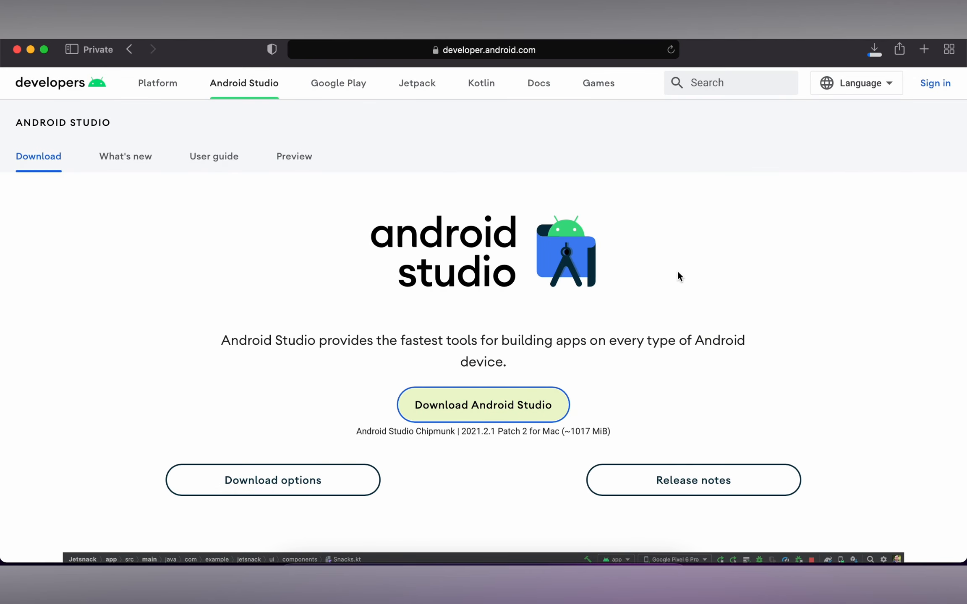
click(872, 53)
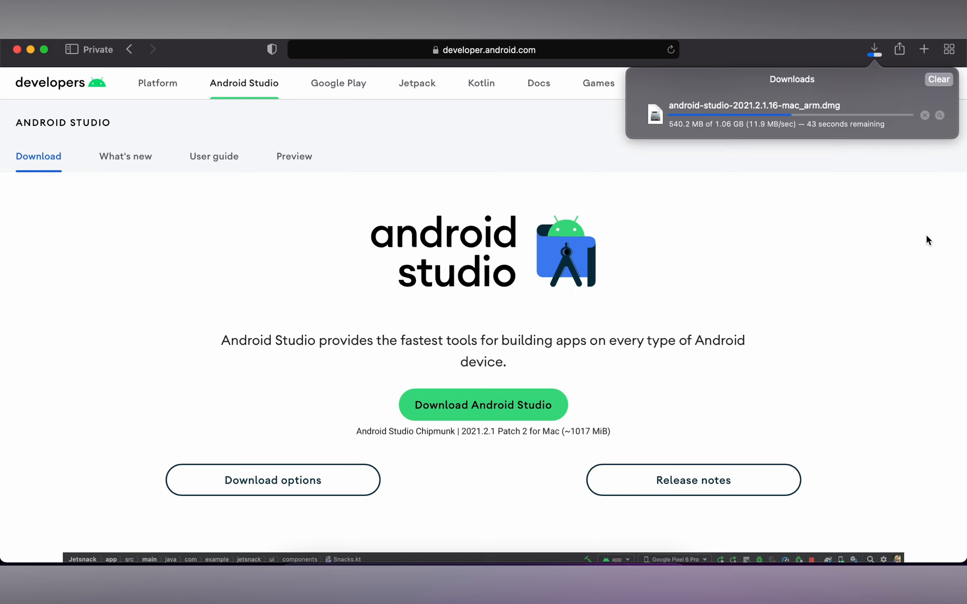
Step: Search the web for "download flutter sdk" in a new browser tab
click(534, 243)
key(super+t)
text(down)
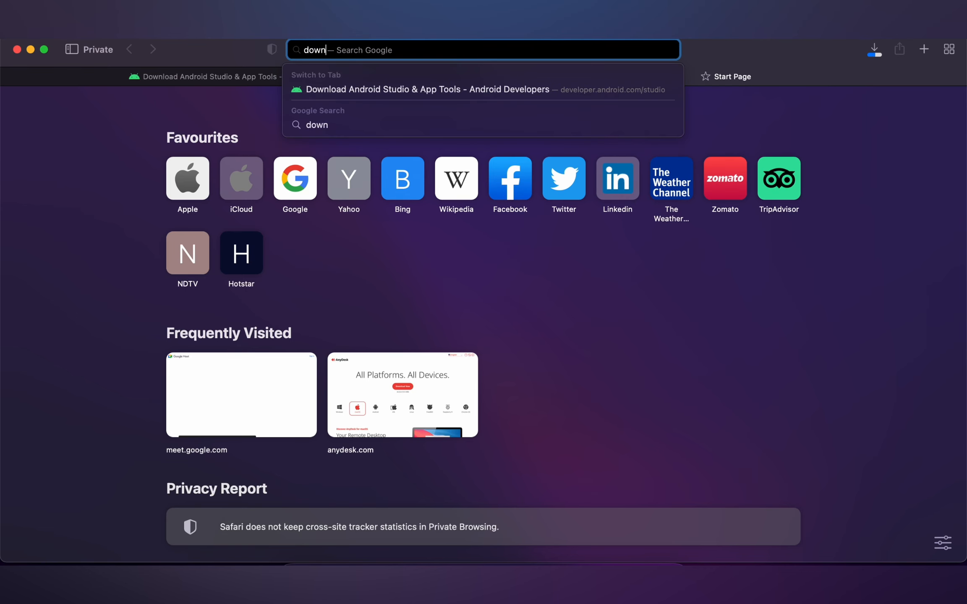
text(load flut)
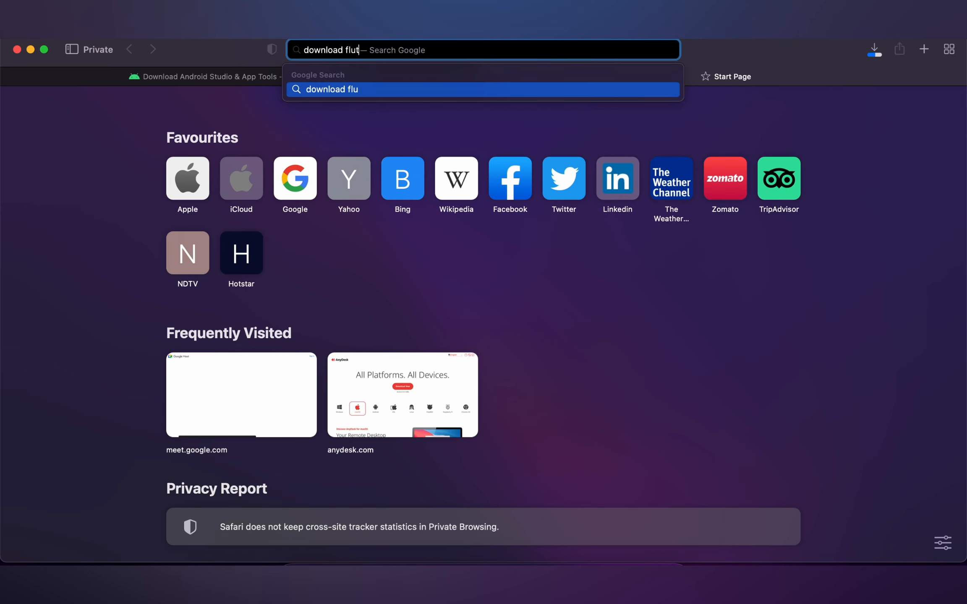
text(ter sdk)
key(Return)
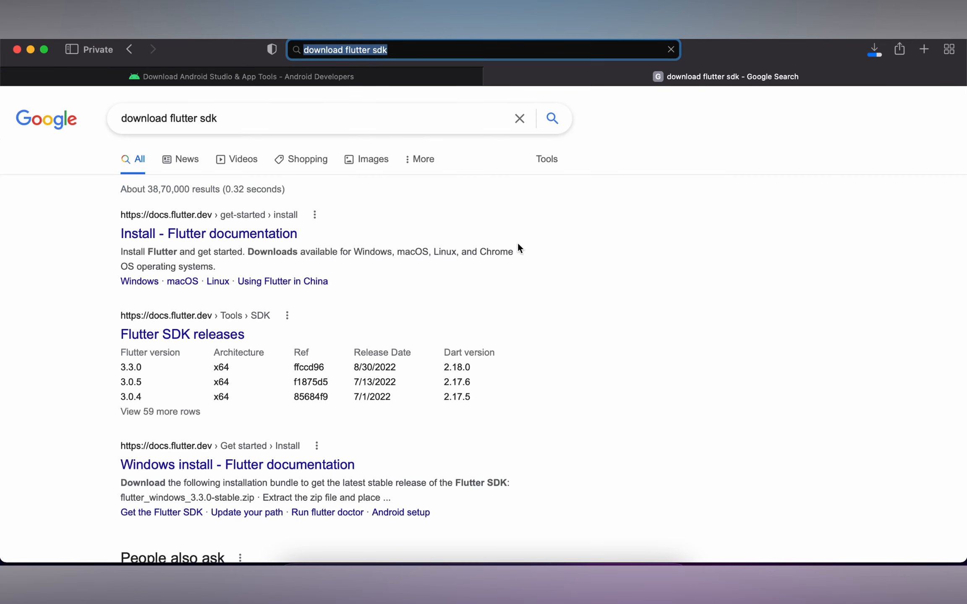
Step: Open the macOS install guide in the Flutter documentation and examine its system requirements
click(274, 236)
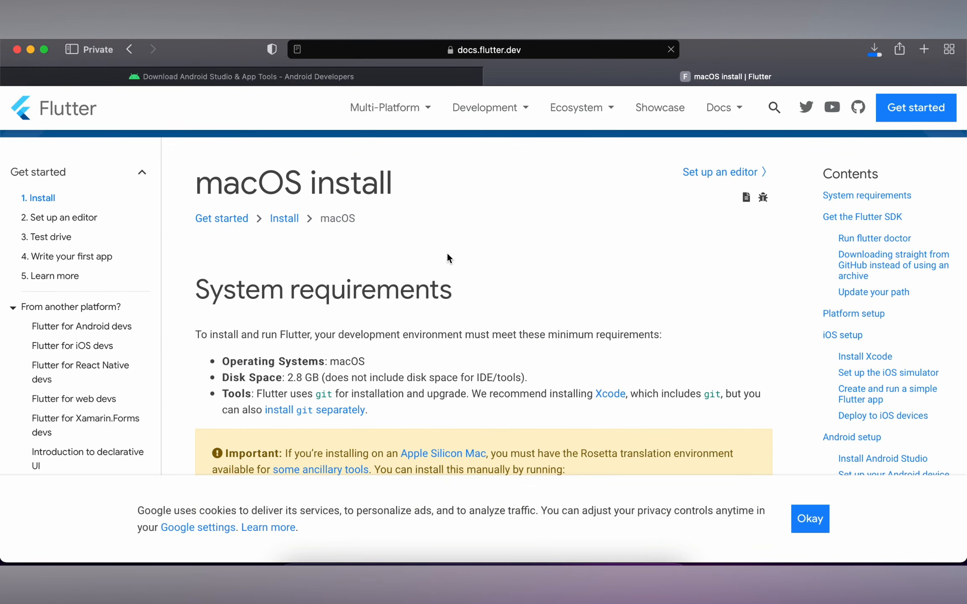
scroll(446, 259, down, 3)
triple_click(310, 283)
scroll(411, 310, down, 2)
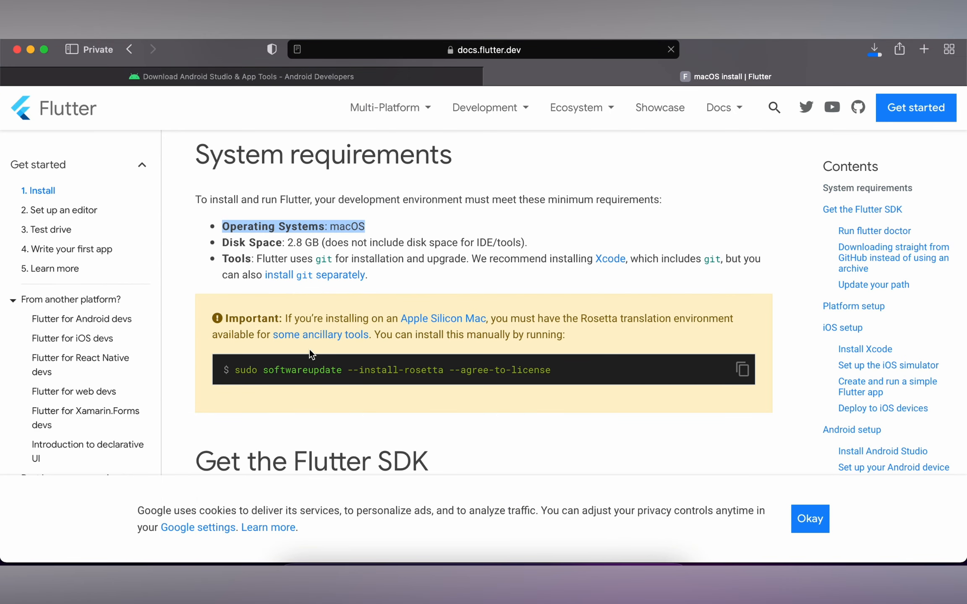
Step: Examine the Rosetta installation command and Apple's page on Macs with Apple silicon, and return to the Flutter guide
triple_click(283, 370)
click(431, 370)
triple_click(431, 369)
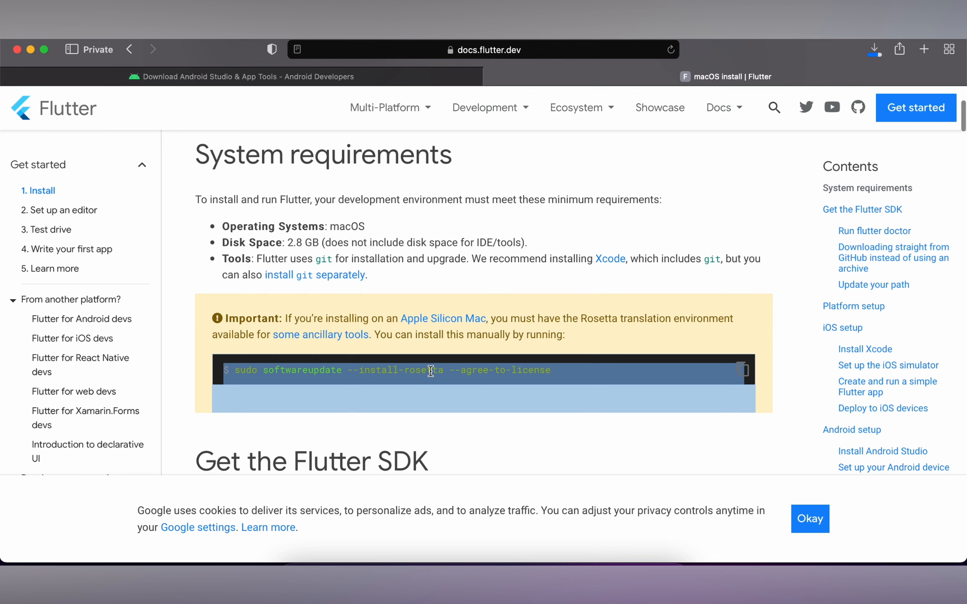
click(432, 318)
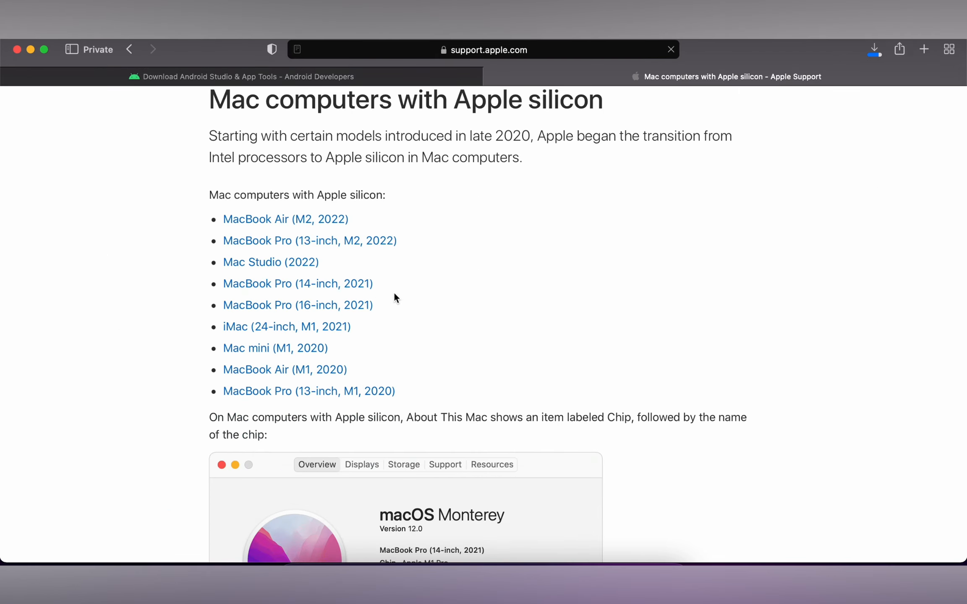
click(129, 49)
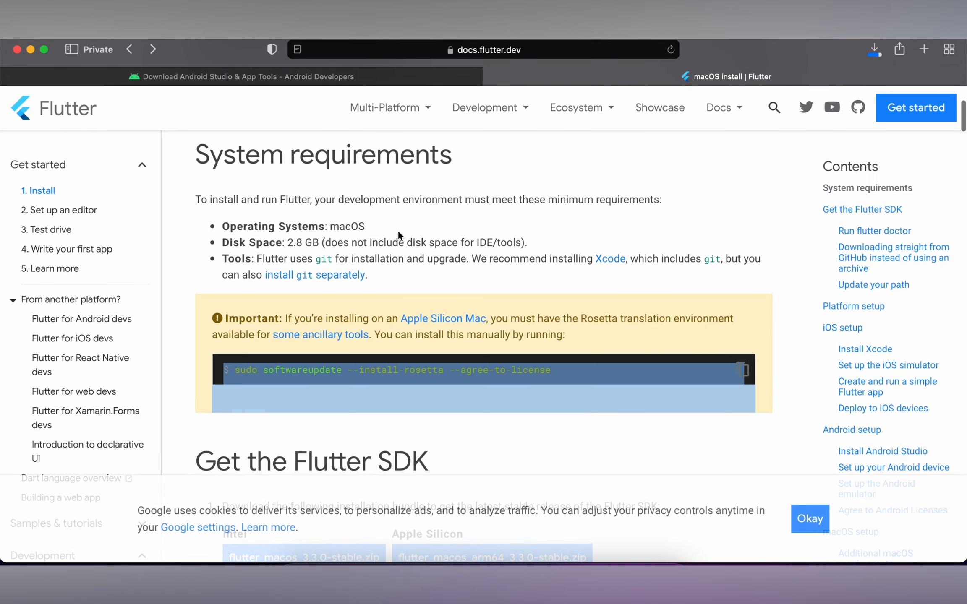
Step: Examine the Flutter SDK download bundles for Intel and Apple Silicon in the Get the Flutter SDK section
scroll(395, 237, down, 6)
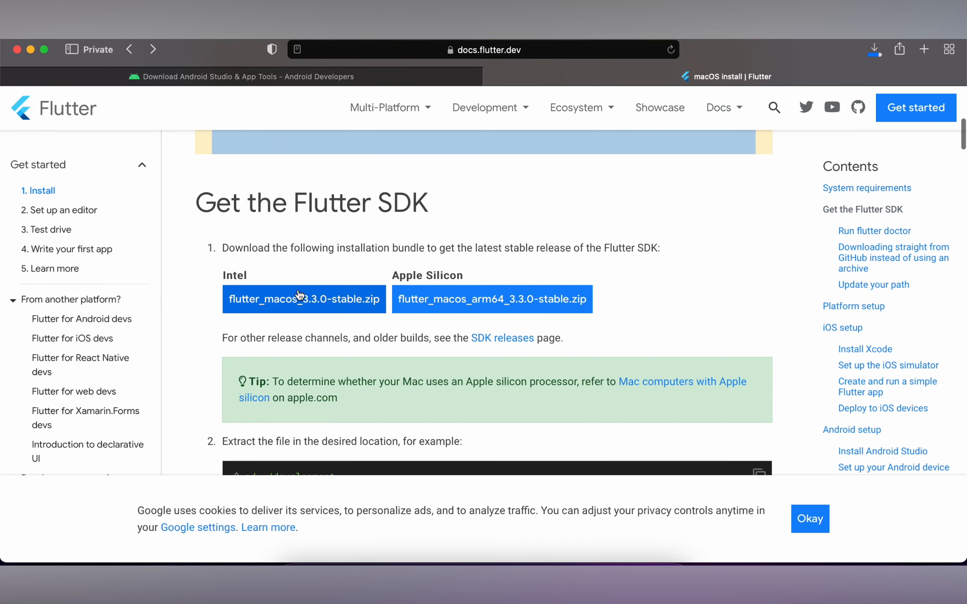
double_click(429, 276)
scroll(428, 303, down, 2)
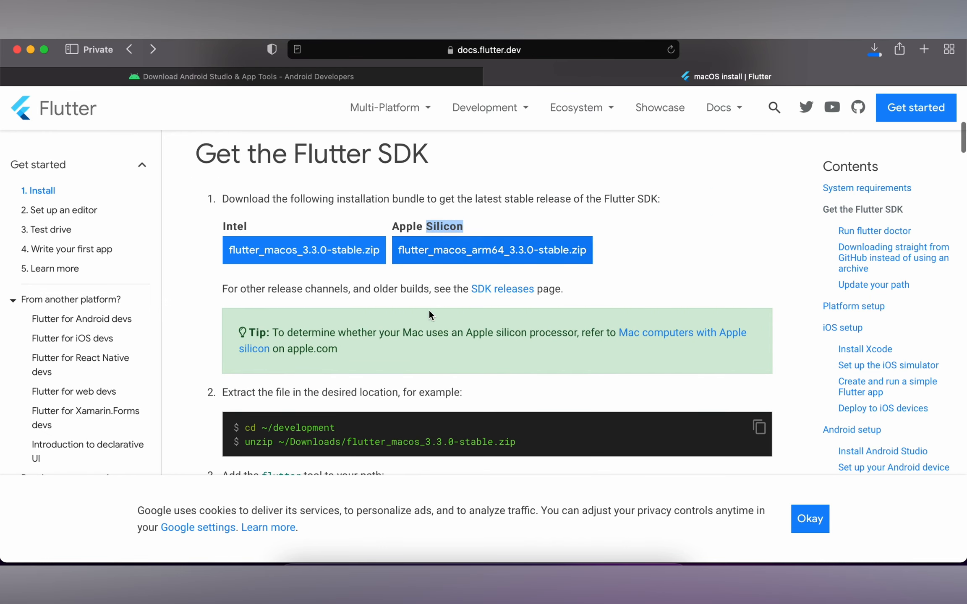
click(427, 282)
scroll(437, 265, down, 4)
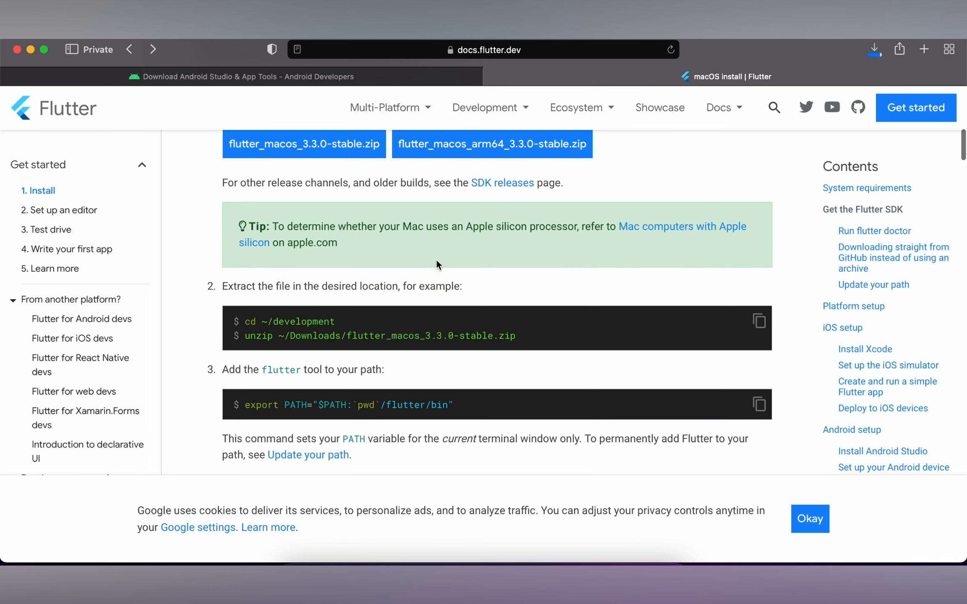
Step: Review the SDK extraction commands and copy the export PATH command that adds the flutter tool to the path
double_click(396, 334)
triple_click(300, 270)
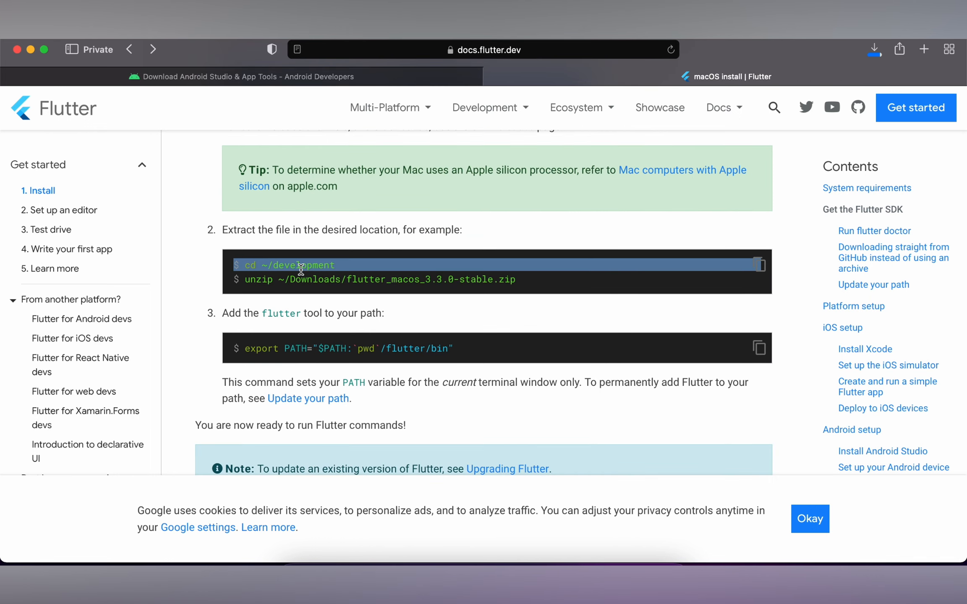
triple_click(295, 280)
triple_click(306, 336)
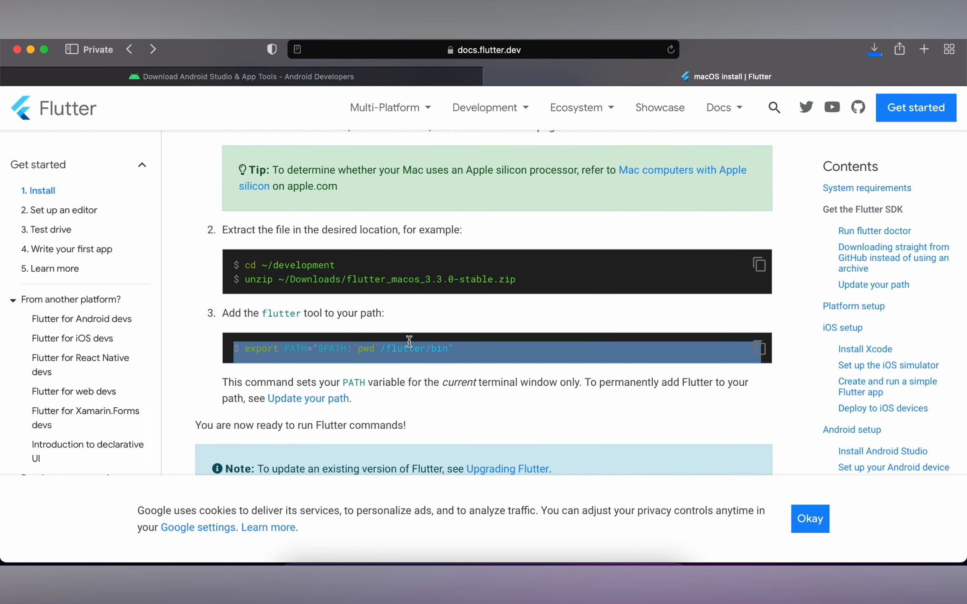
click(765, 351)
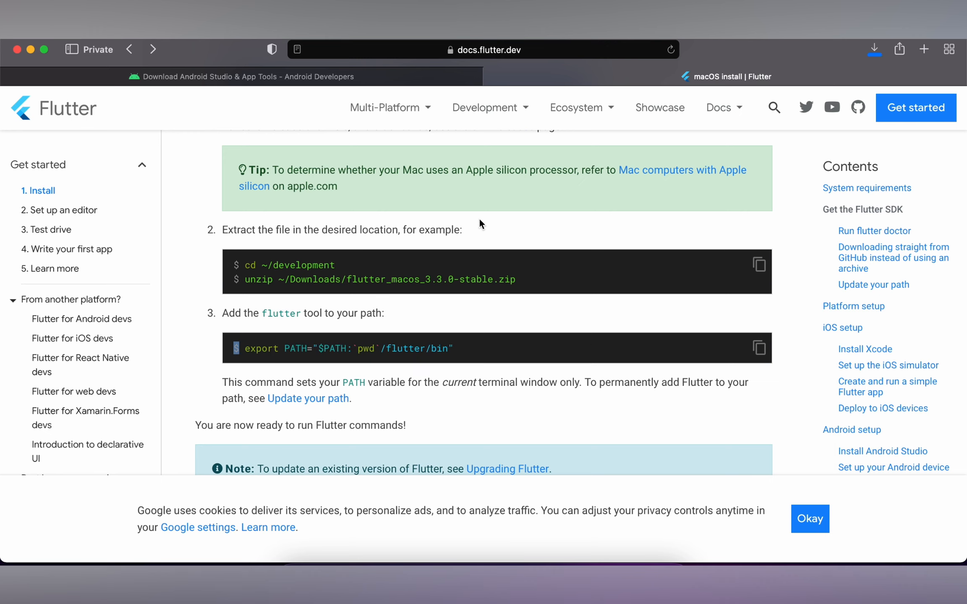
click(485, 314)
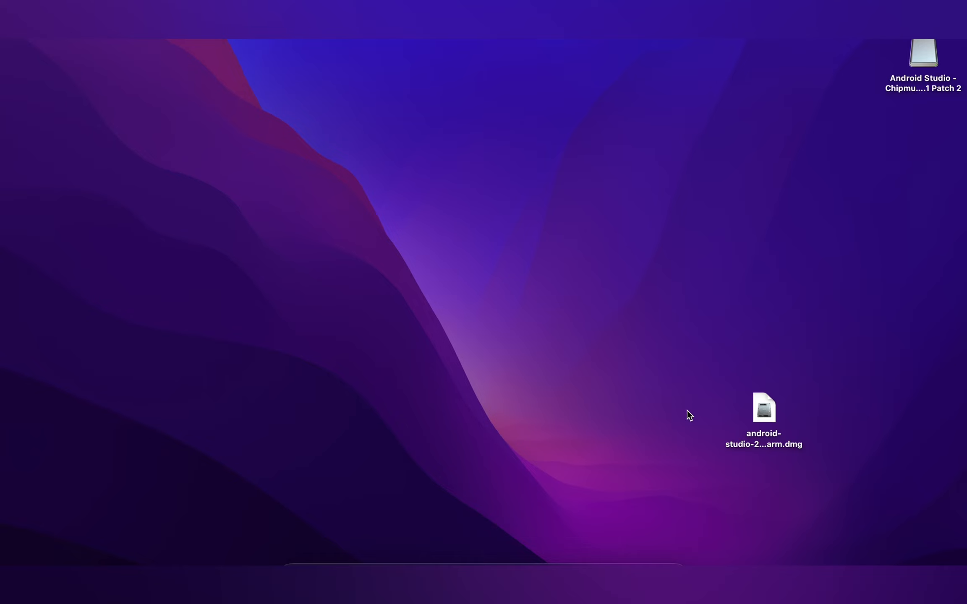
Step: Open the downloaded Android Studio disk image, copy Android Studio into Applications, and close the installer window
click(764, 409)
double_click(770, 416)
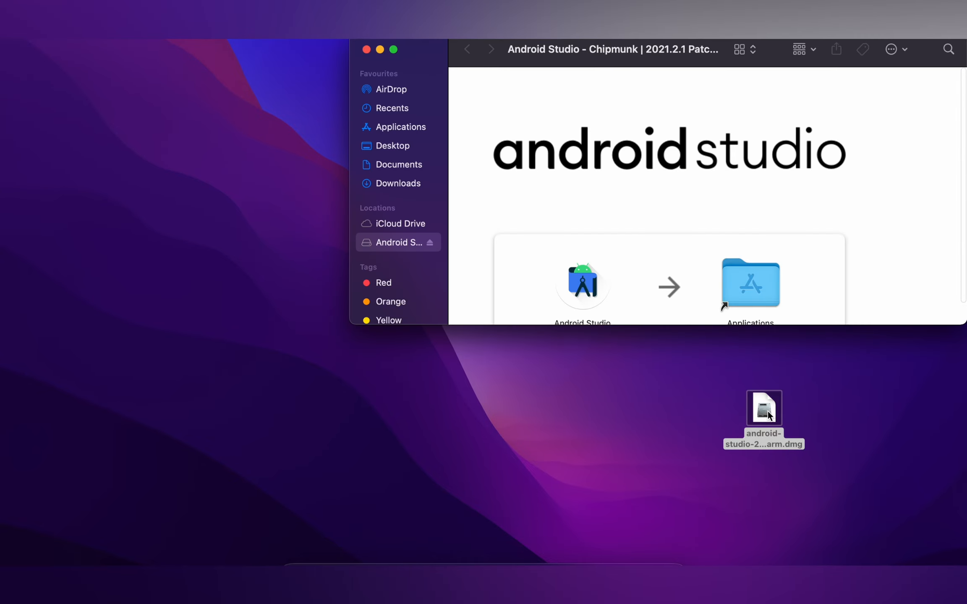
drag(581, 283, 742, 279)
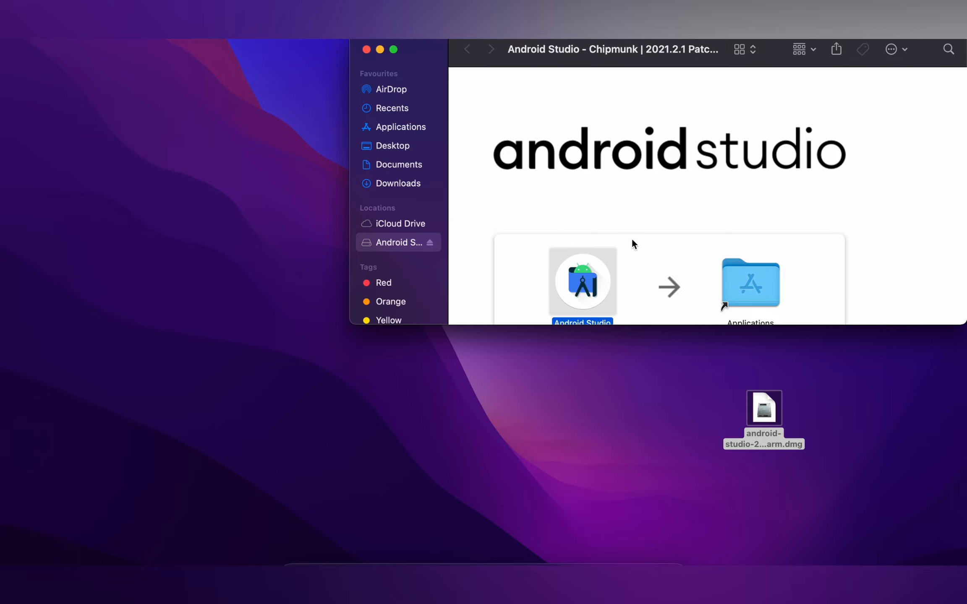
click(366, 49)
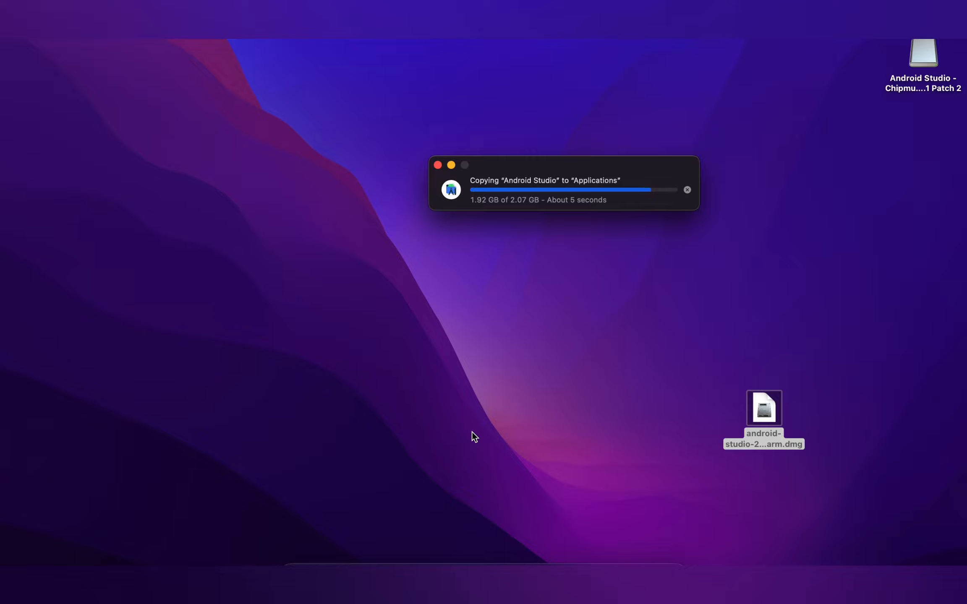
Step: Find Android Studio with the system search using "android" and launch it
key(super+space)
text(android)
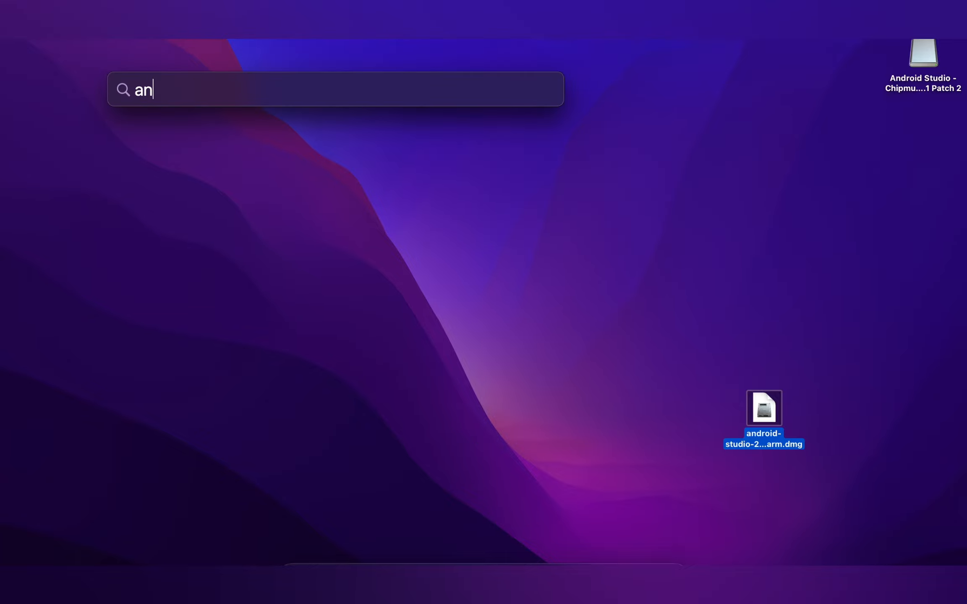
key(Return)
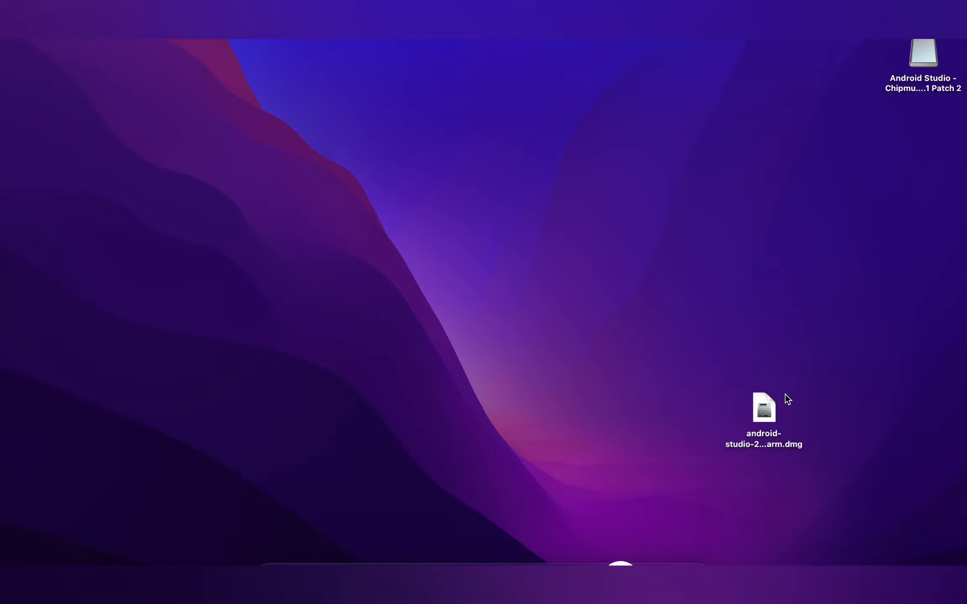
click(509, 282)
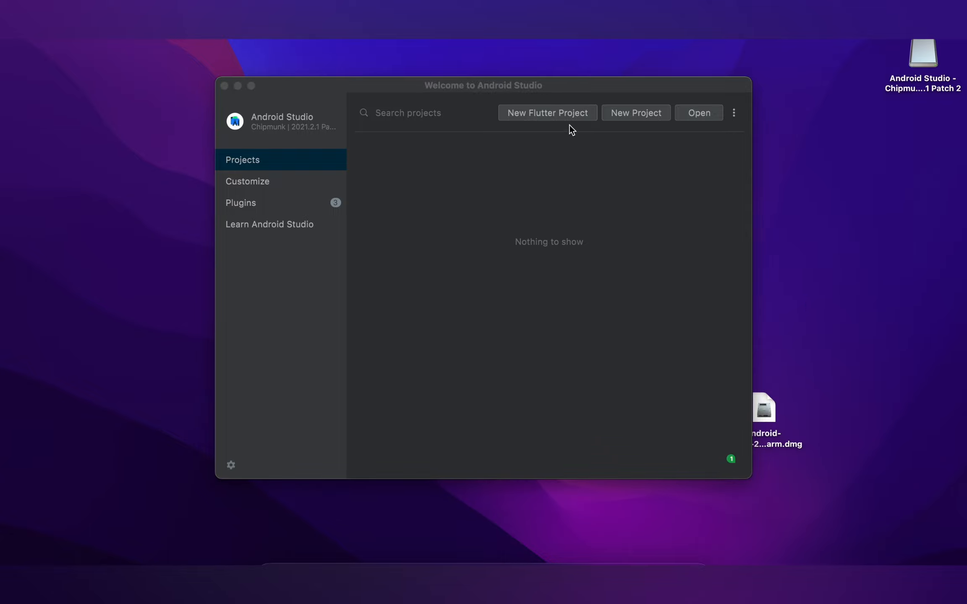
Step: Start a new Flutter project with the preset FlutterSdks/flutter SDK path and set the organization to com.app
click(565, 112)
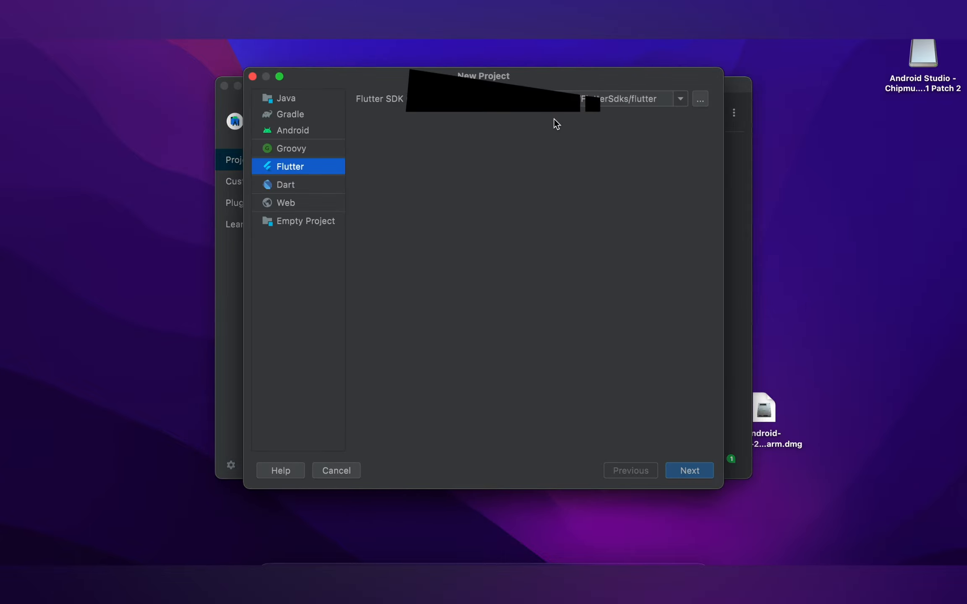
click(688, 471)
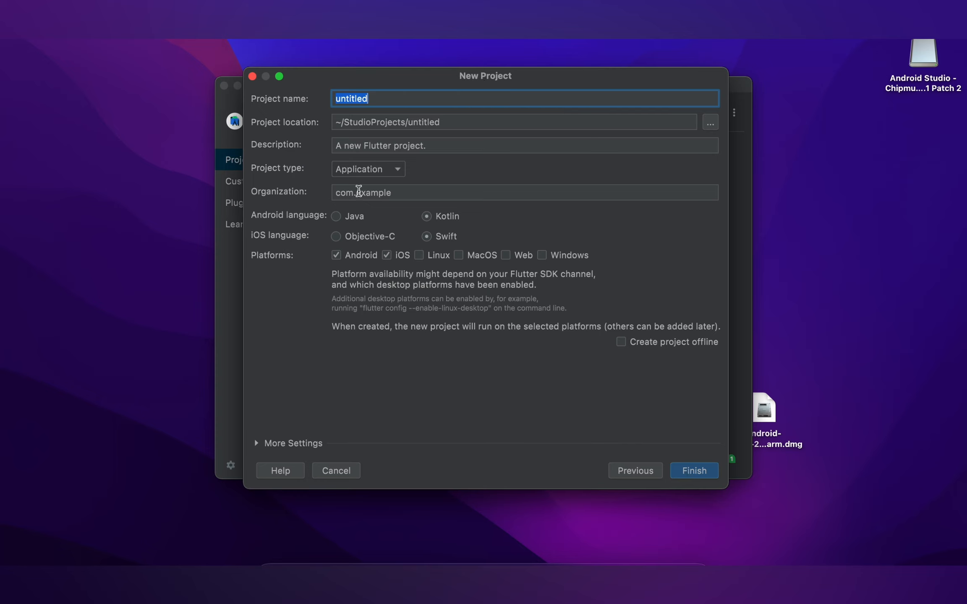
double_click(359, 192)
text(app)
key(Tab)
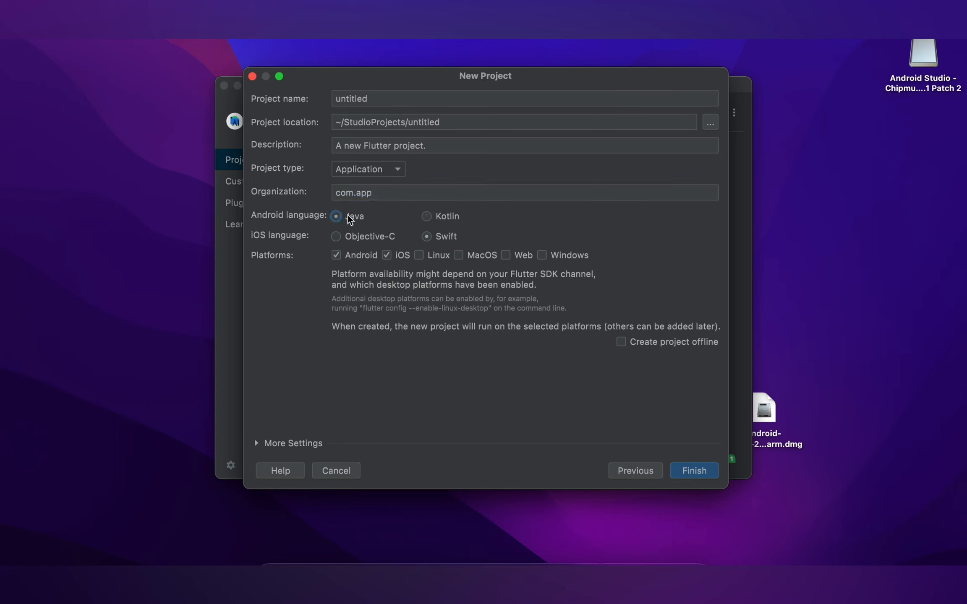
Step: Try to create the project under the name "My First Project" for the Android and iOS platforms
double_click(458, 260)
double_click(427, 255)
double_click(355, 98)
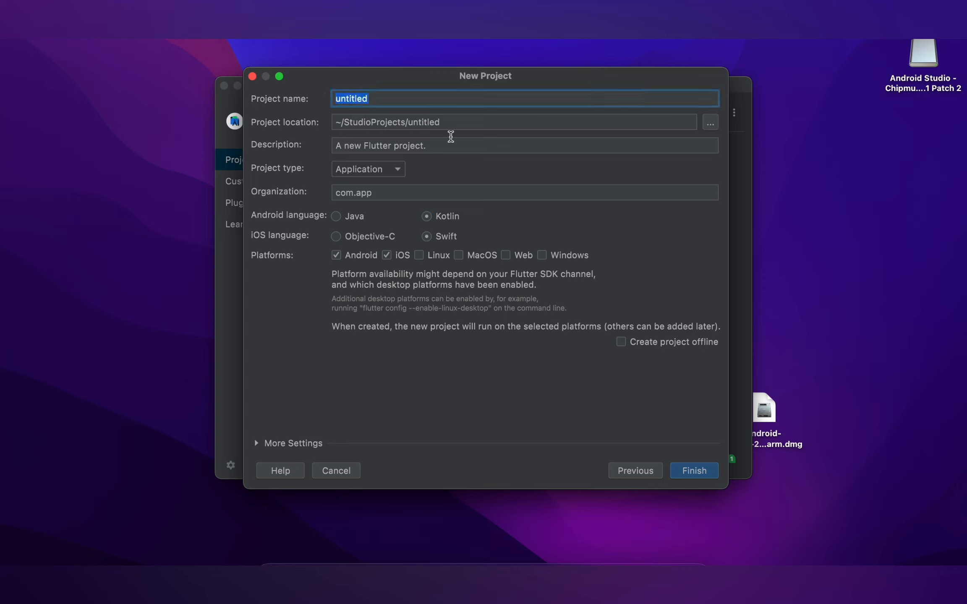
text(My Fir)
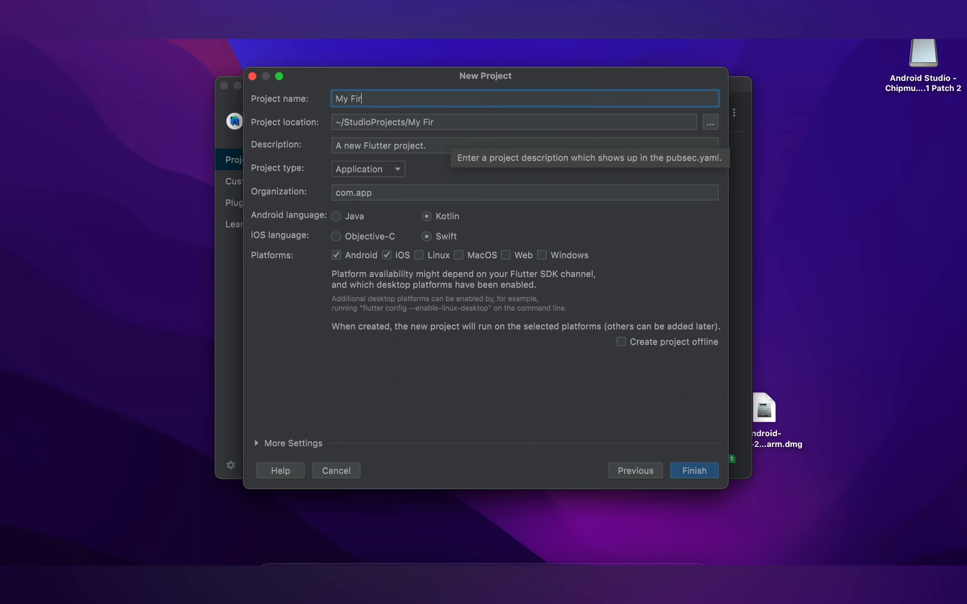
text(st Project)
click(695, 471)
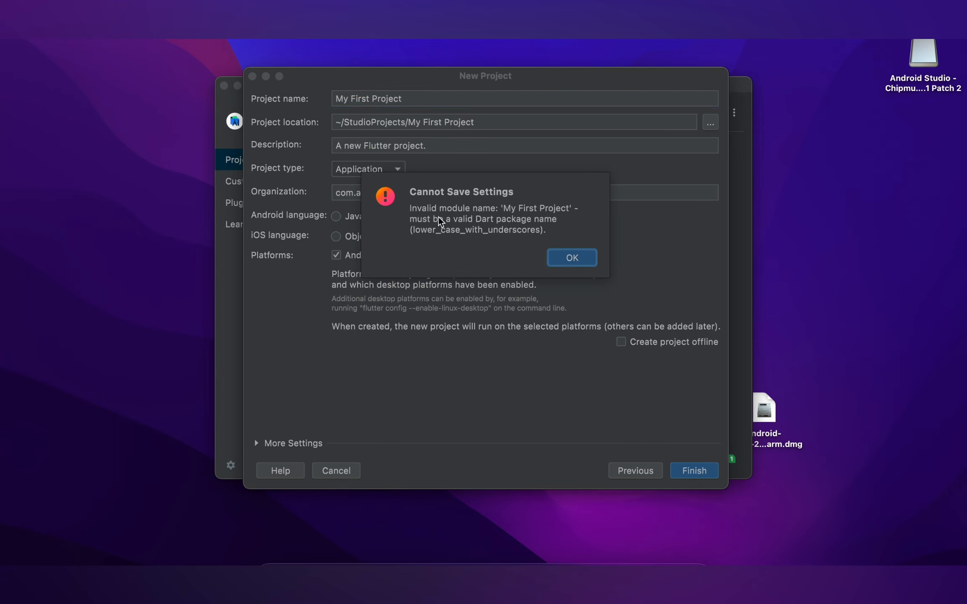
click(563, 259)
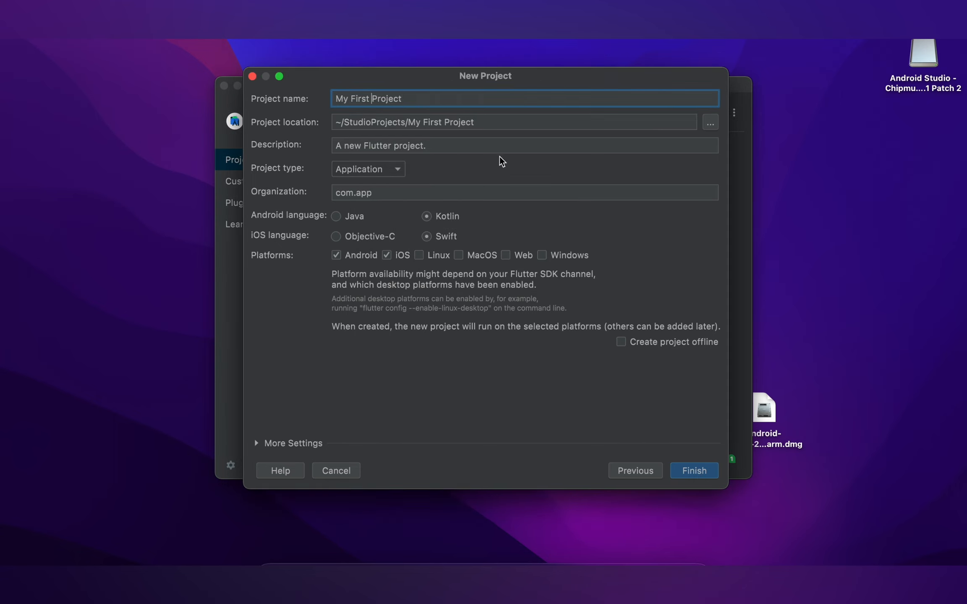
Step: Remove the spaces from the project name to make it MyFirstProject and try to create the project
key(BackSpace)
key(BackSpace)
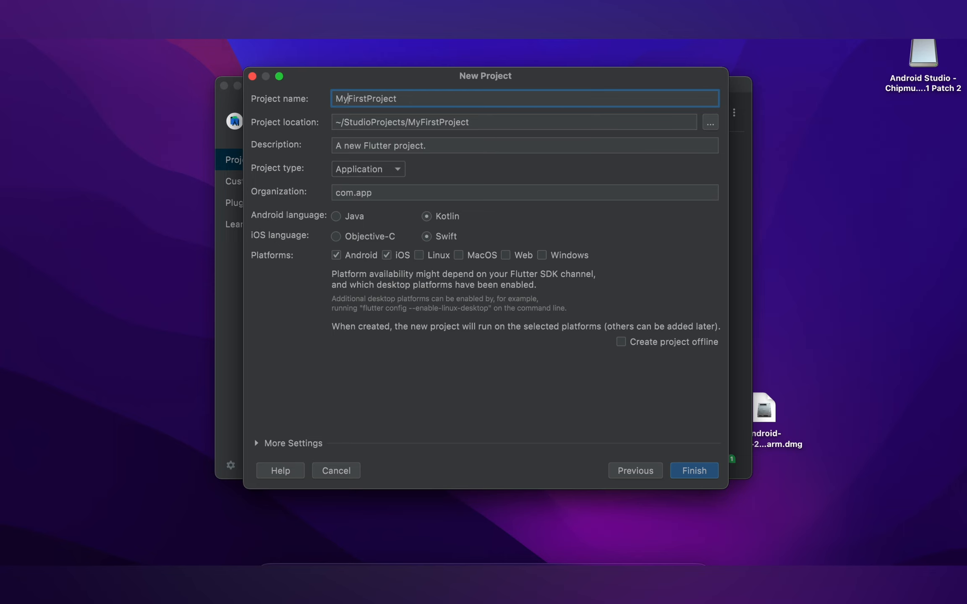
click(689, 471)
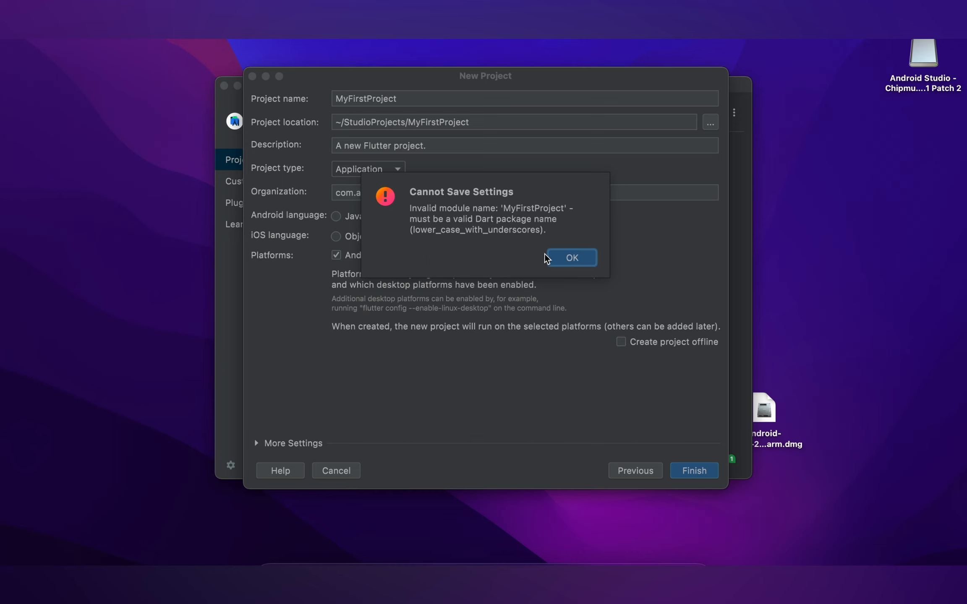
click(568, 257)
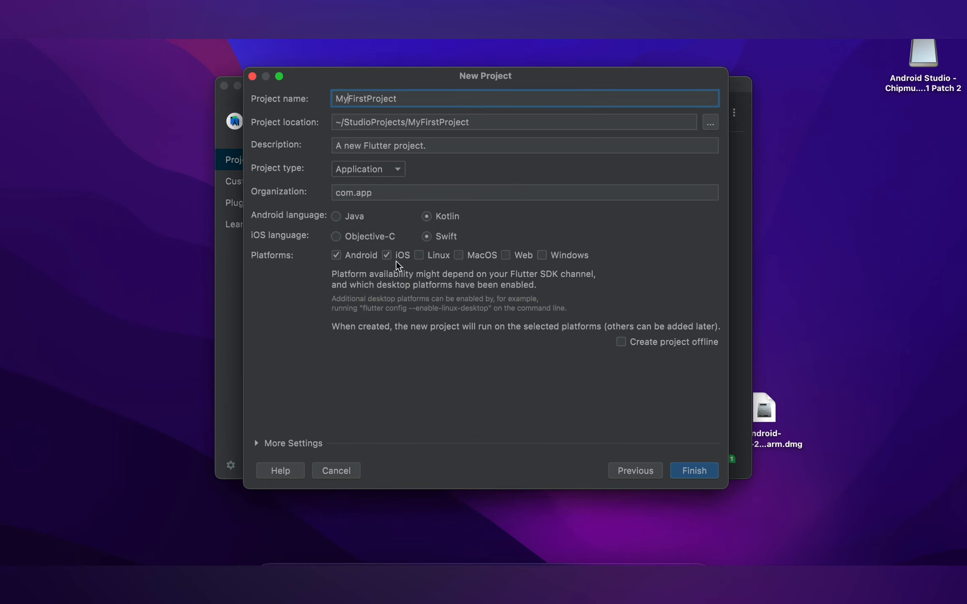
Step: Rename the new project in all lowercase as myfirstproject and create it
click(308, 439)
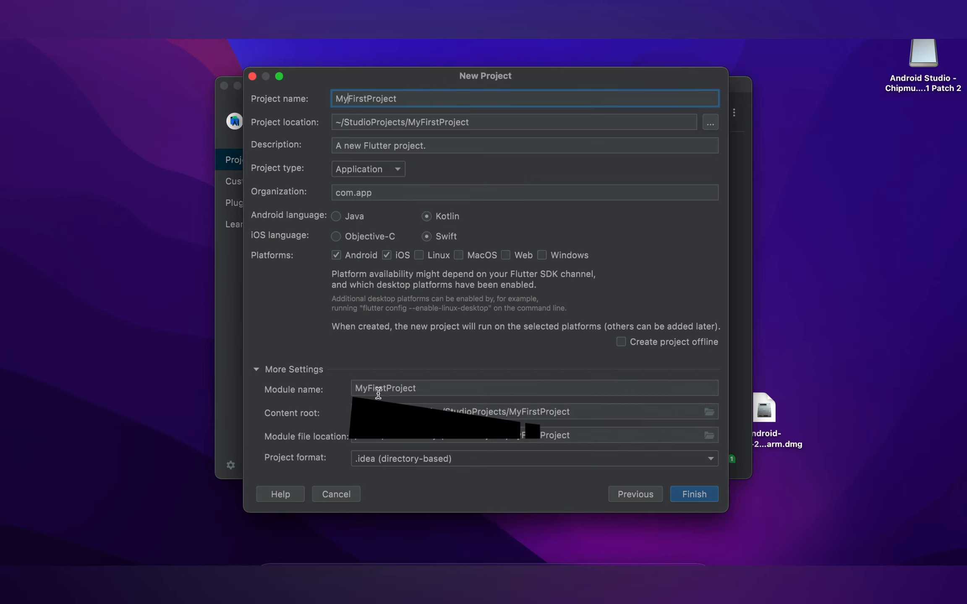
drag(439, 388, 348, 387)
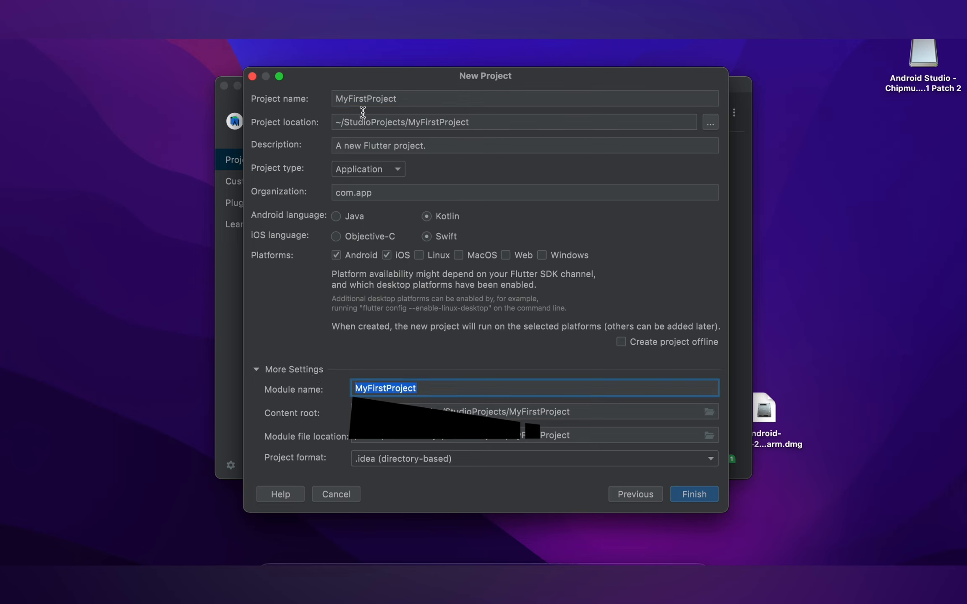
double_click(424, 96)
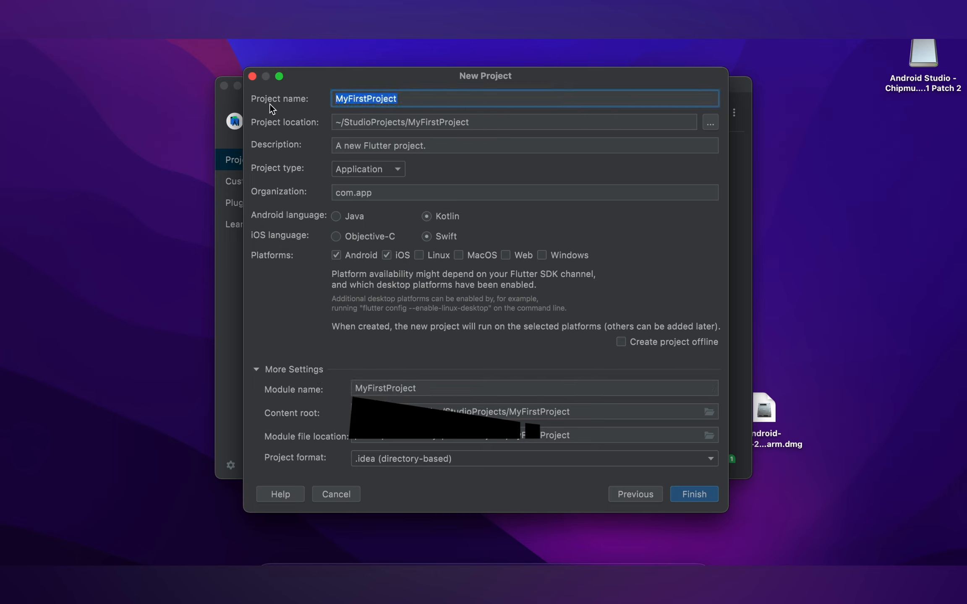
text(myfi)
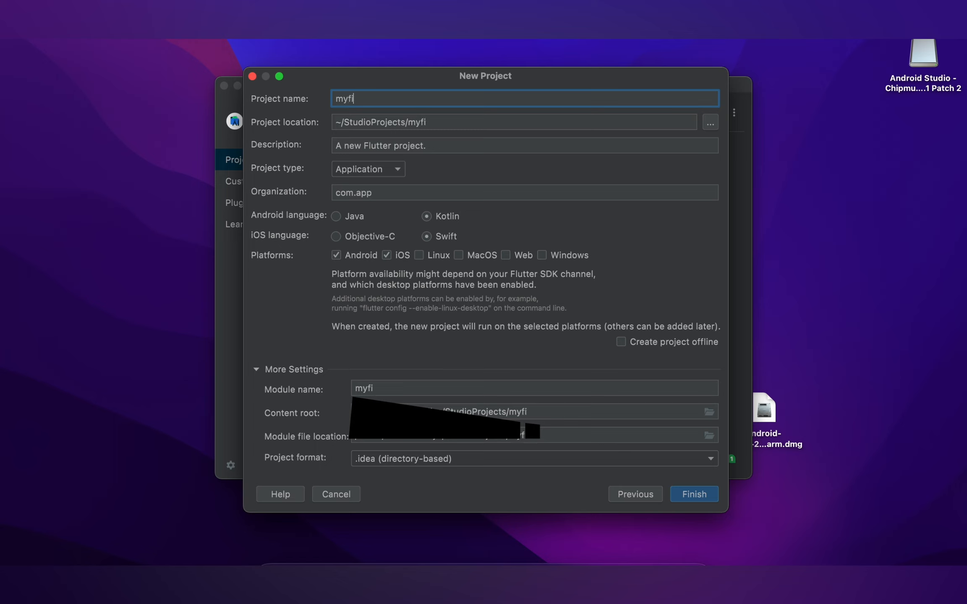
text(rstproject)
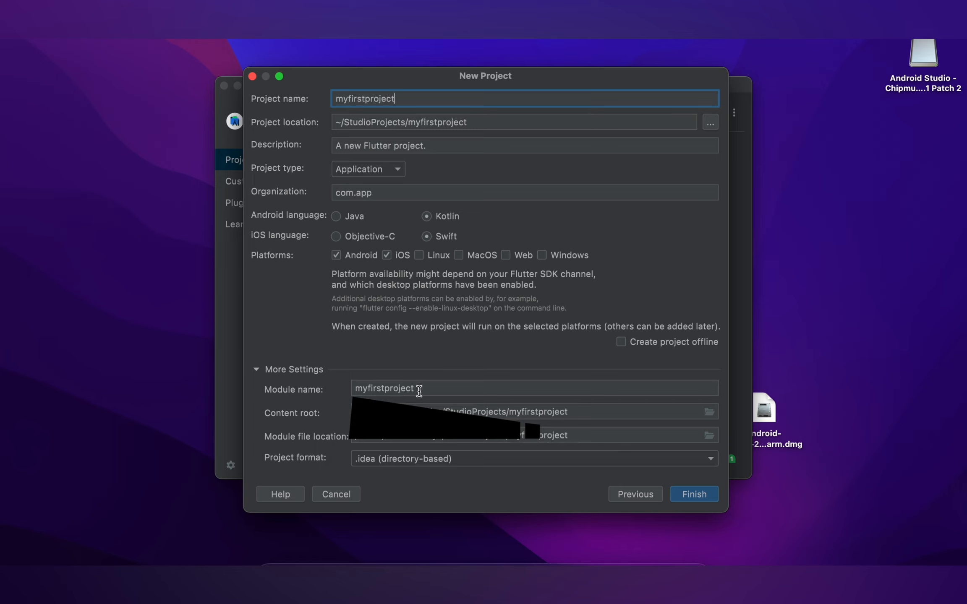
click(701, 495)
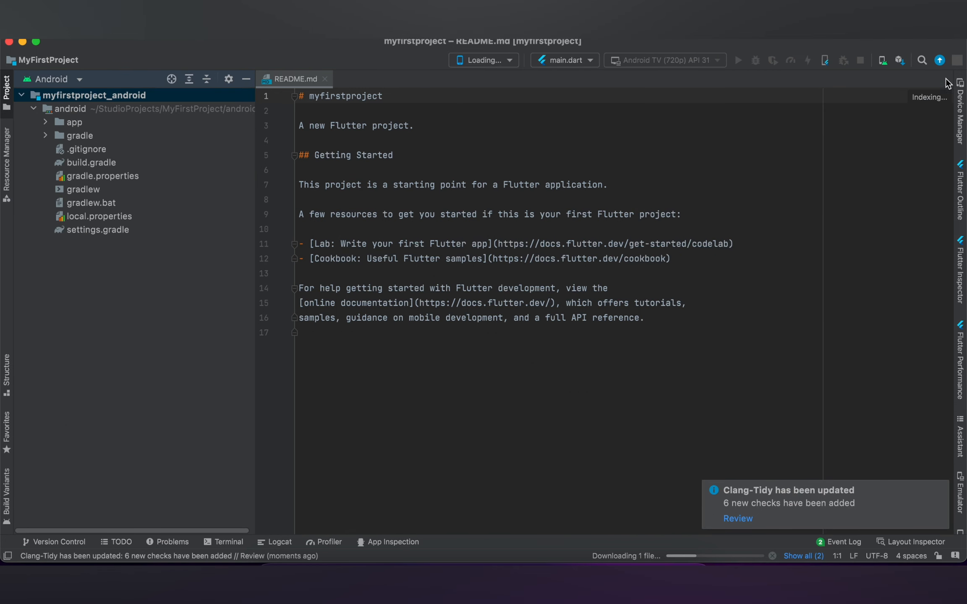
Step: Switch the file tree from the Android view to the Project view and open main.dart from the lib folder
click(49, 79)
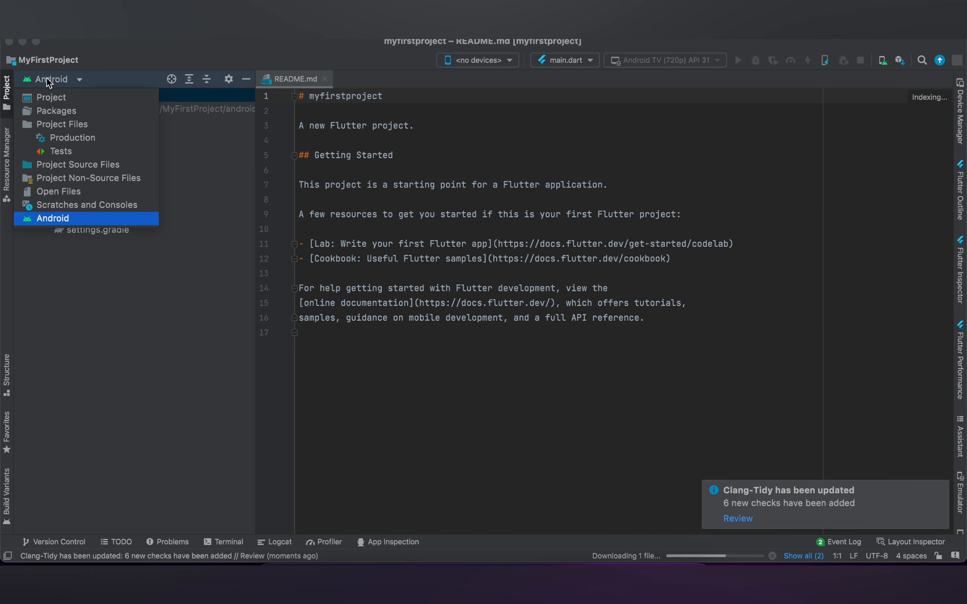
click(63, 97)
double_click(87, 165)
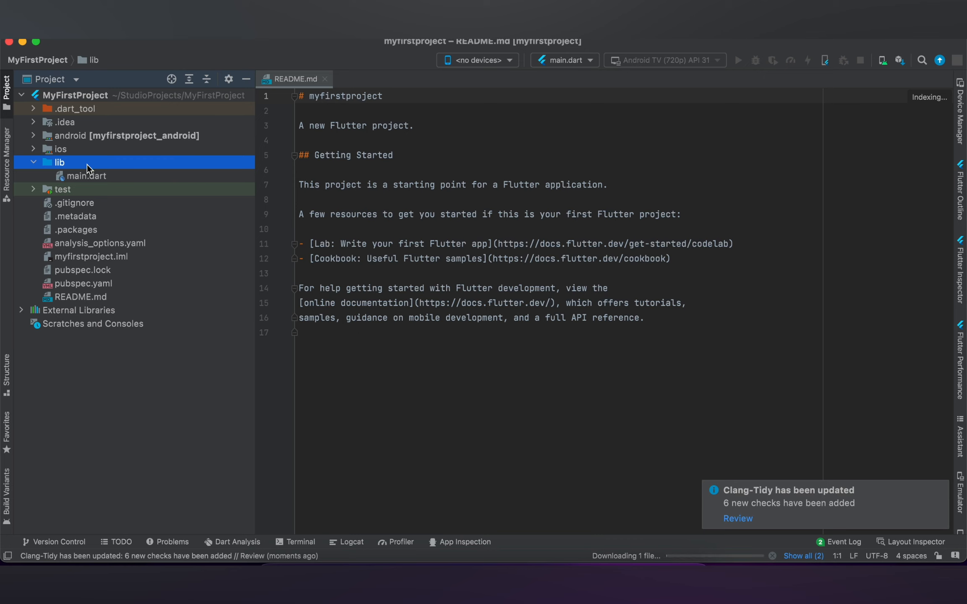
click(84, 175)
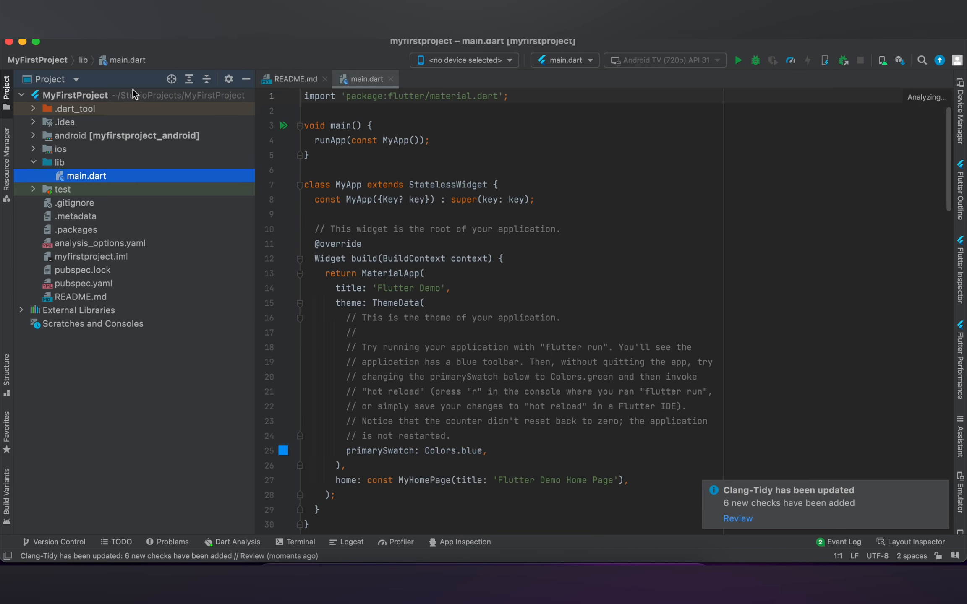
Step: Look through the main.dart code, dismissing the Clang-Tidy notification, and close the README.md file
scroll(580, 236, down, 10)
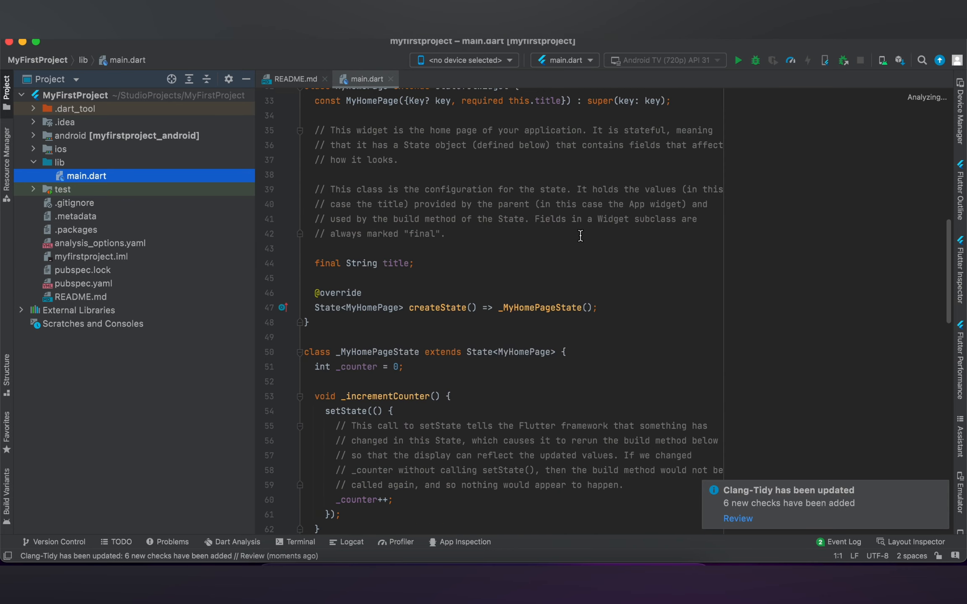
scroll(584, 237, down, 12)
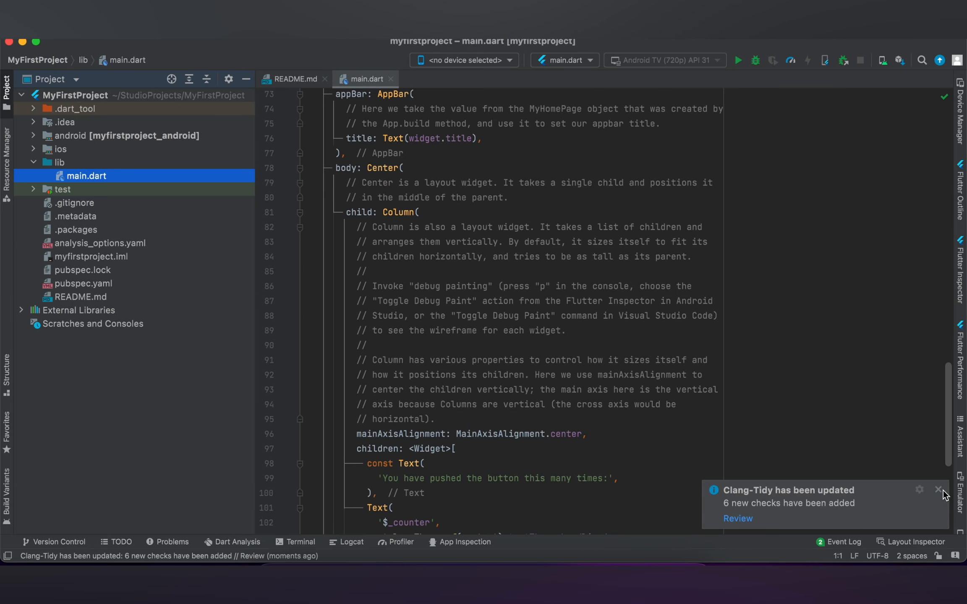
click(939, 490)
scroll(382, 156, down, 6)
scroll(382, 156, up, 7)
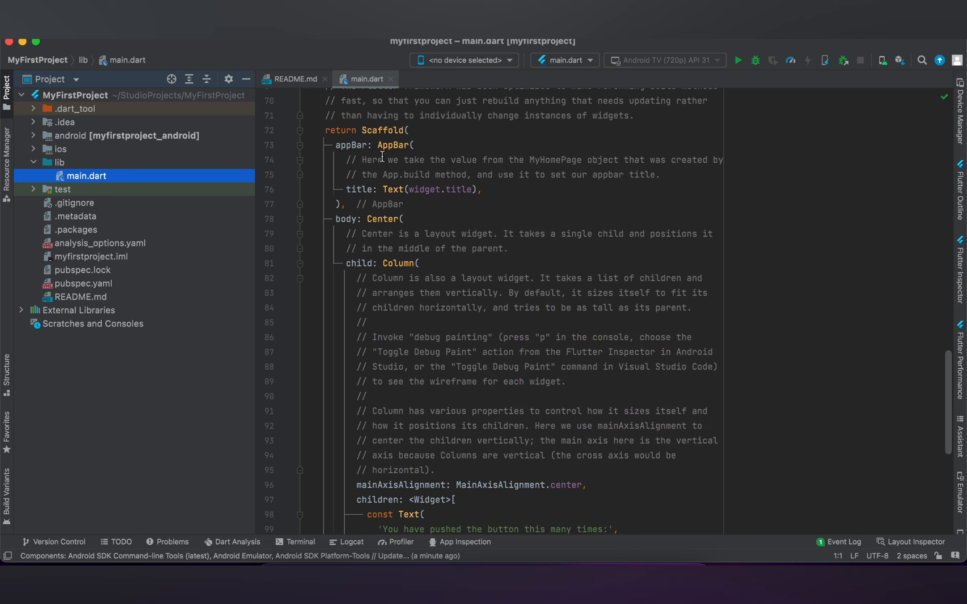
scroll(382, 156, up, 1)
click(289, 82)
key(super+w)
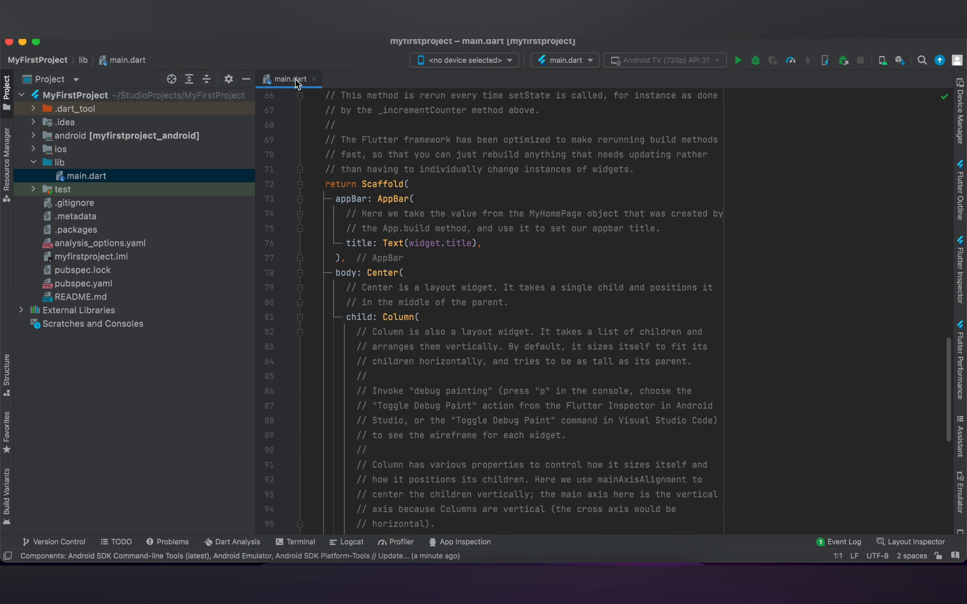
Step: Check the Flutter SDK path in the Languages & Frameworks preferences, keeping FlutterSdks/flutter selected, and close the preferences
click(50, 32)
click(77, 84)
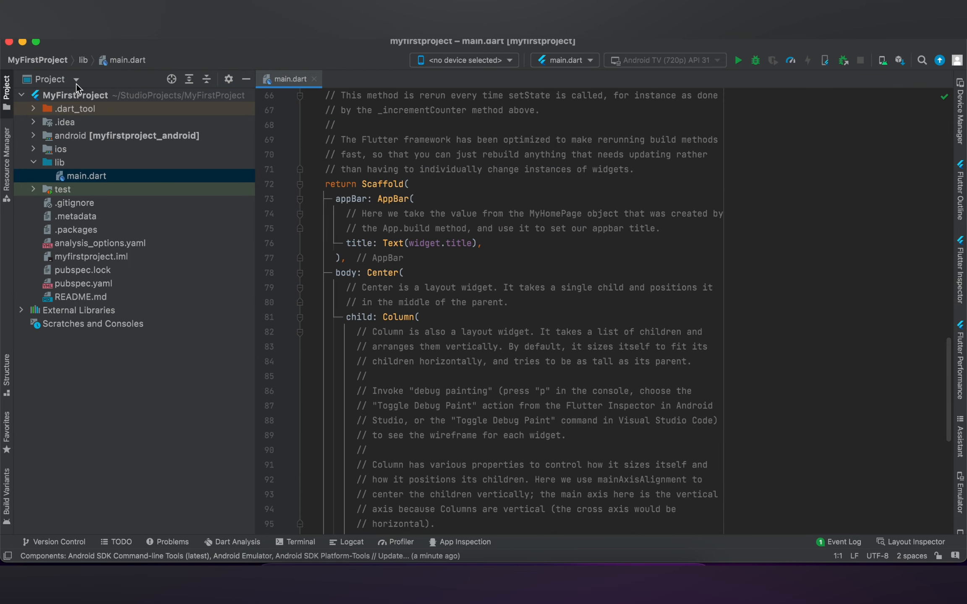
click(208, 398)
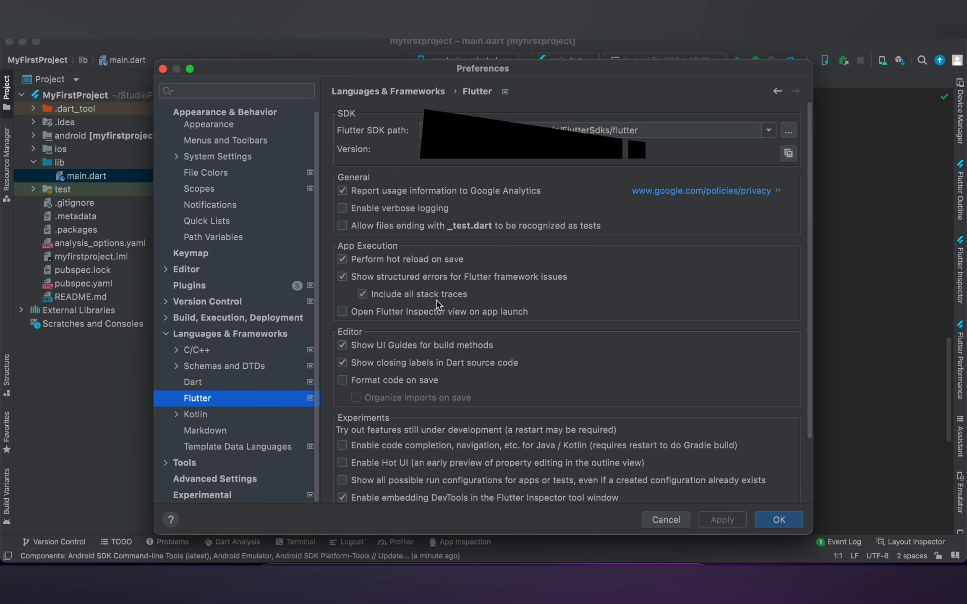
click(675, 130)
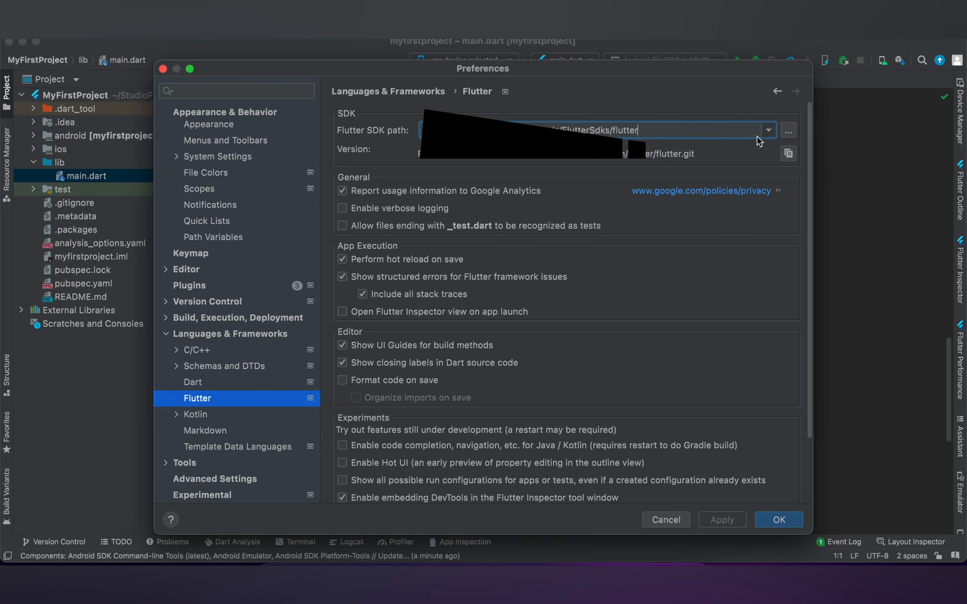
click(768, 130)
click(649, 148)
click(779, 520)
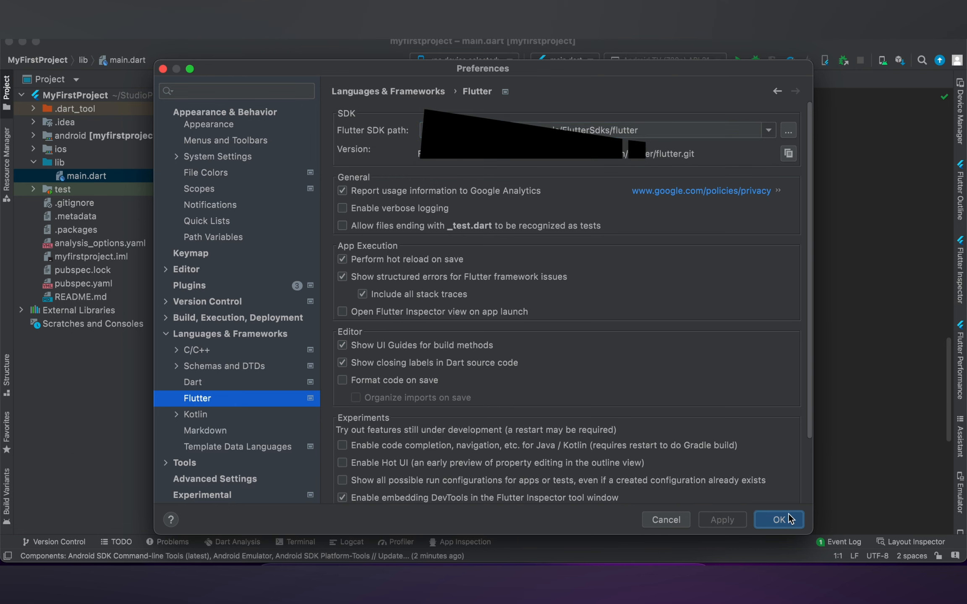
Step: Open the project's pubspec.yaml file in the editor
double_click(147, 285)
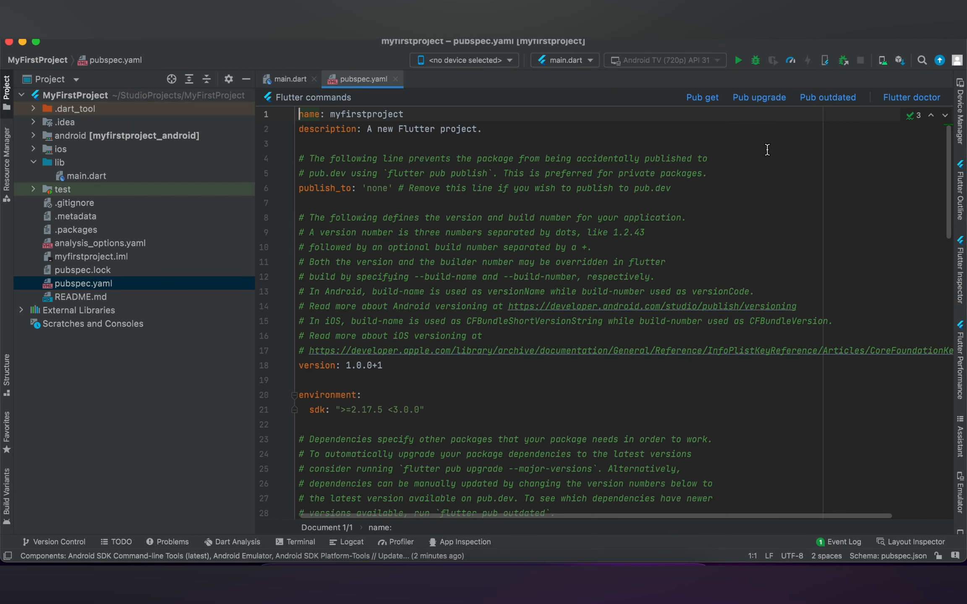